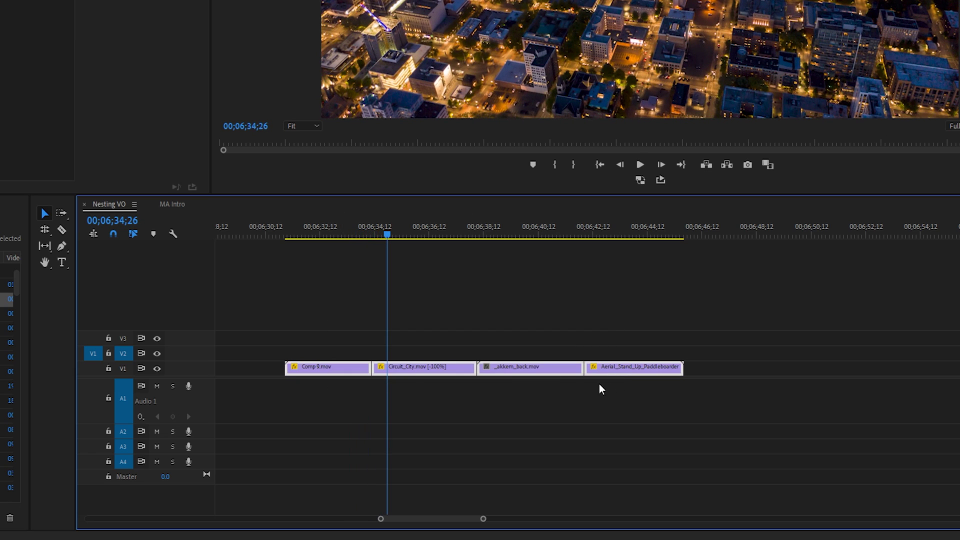
Step: Select the four V1 clips and nest them into a sequence named 'Montage'
{"action": "right_click", "coordinate": [408, 374]}
{"action": "left_click", "coordinate": [466, 106]}
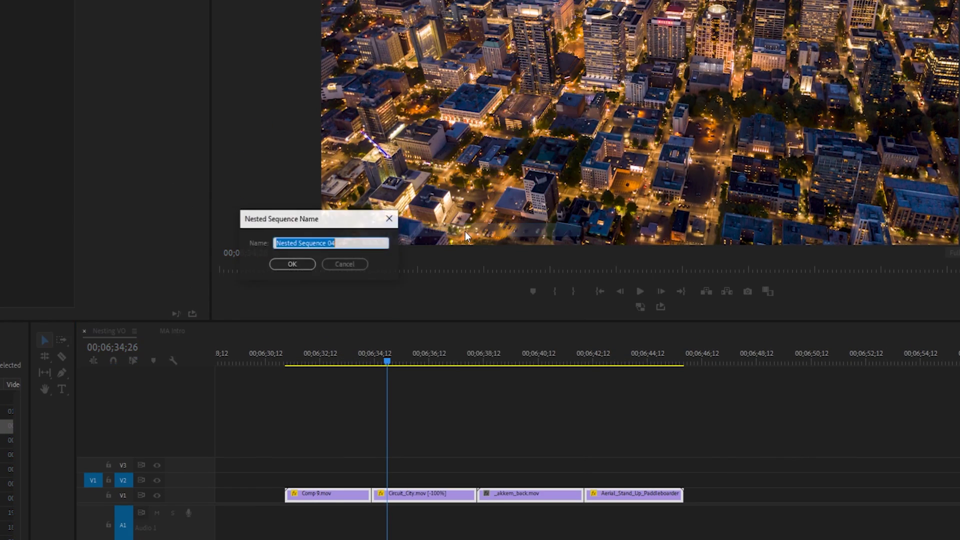
{"action": "type", "text": "Montag"}
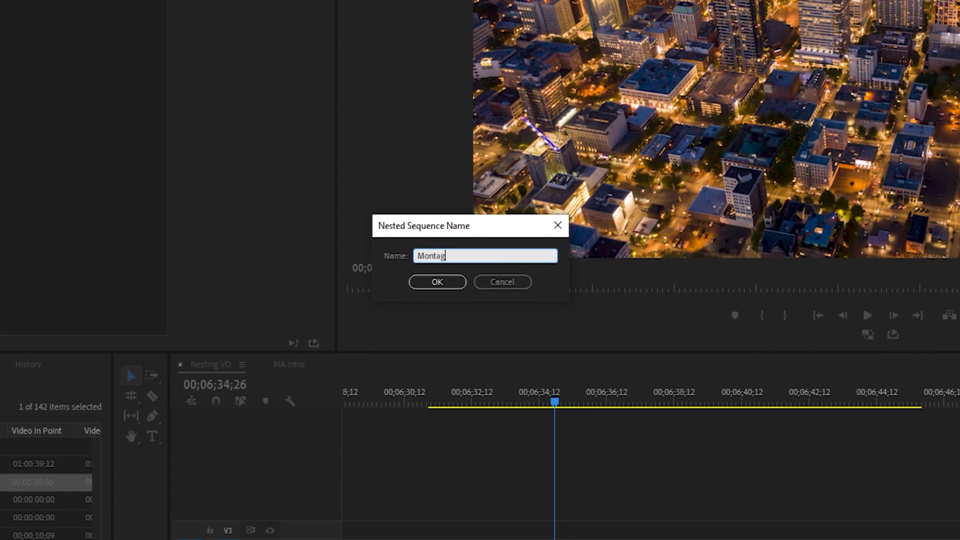
{"action": "type", "text": "e"}
{"action": "left_click", "coordinate": [437, 281]}
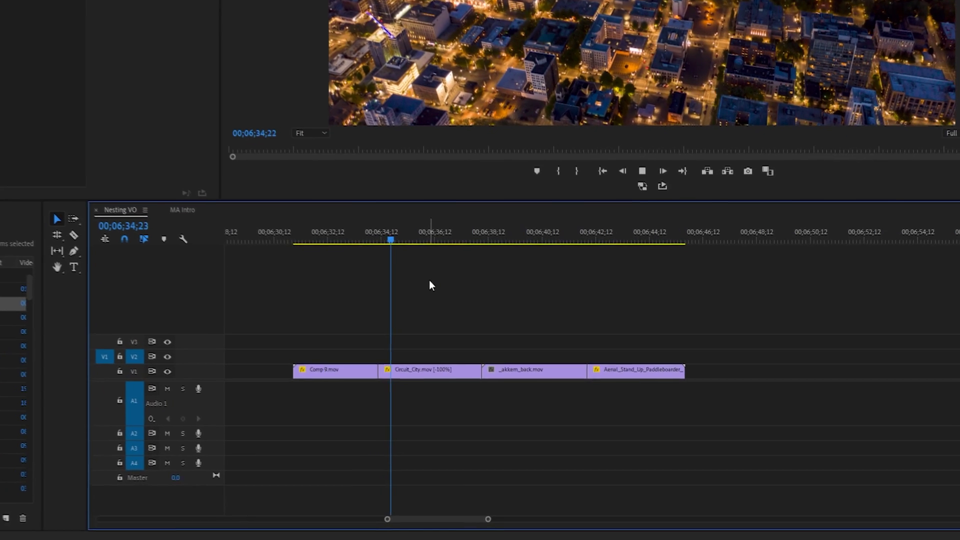
{"action": "key", "text": "space"}
{"action": "left_click_drag", "start_coordinate": [336, 324], "coordinate": [621, 394]}
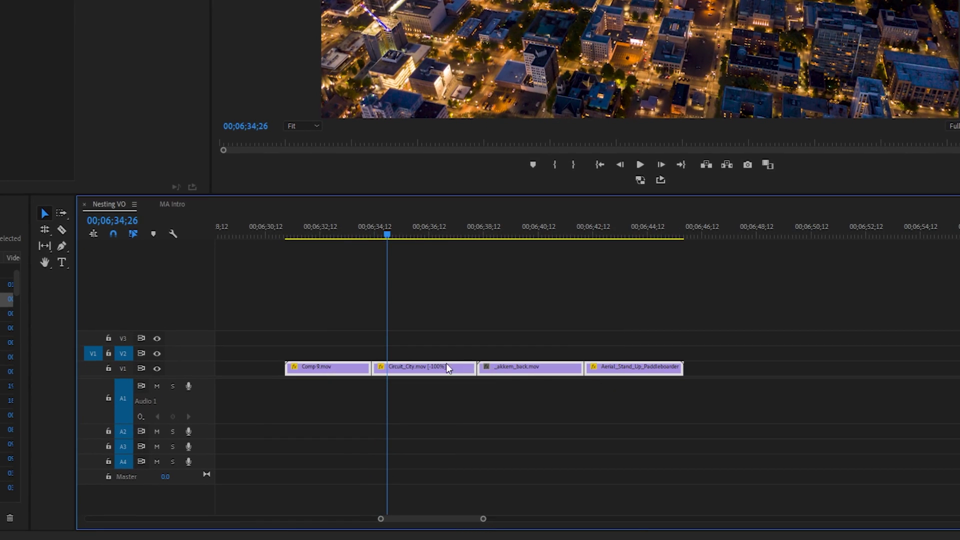
{"action": "right_click", "coordinate": [407, 374]}
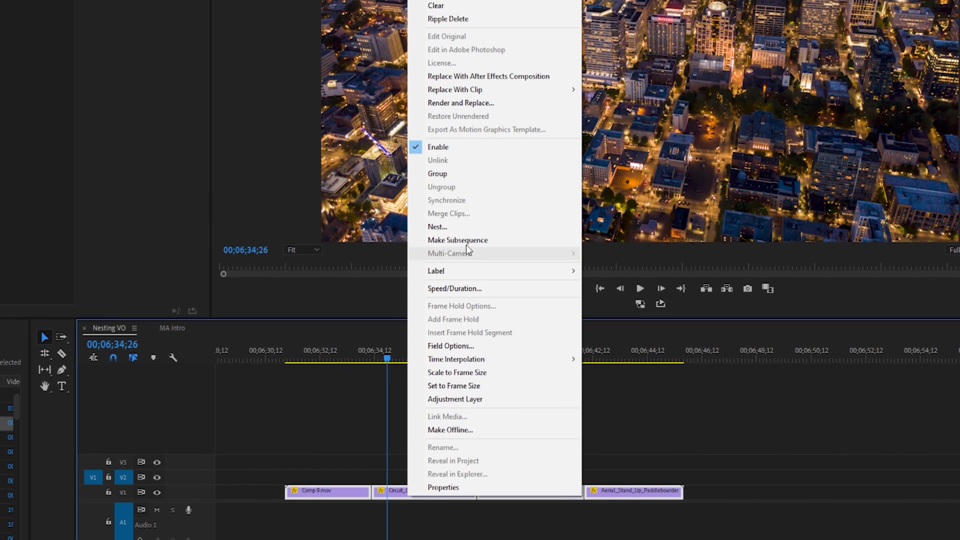
{"action": "left_click", "coordinate": [465, 228]}
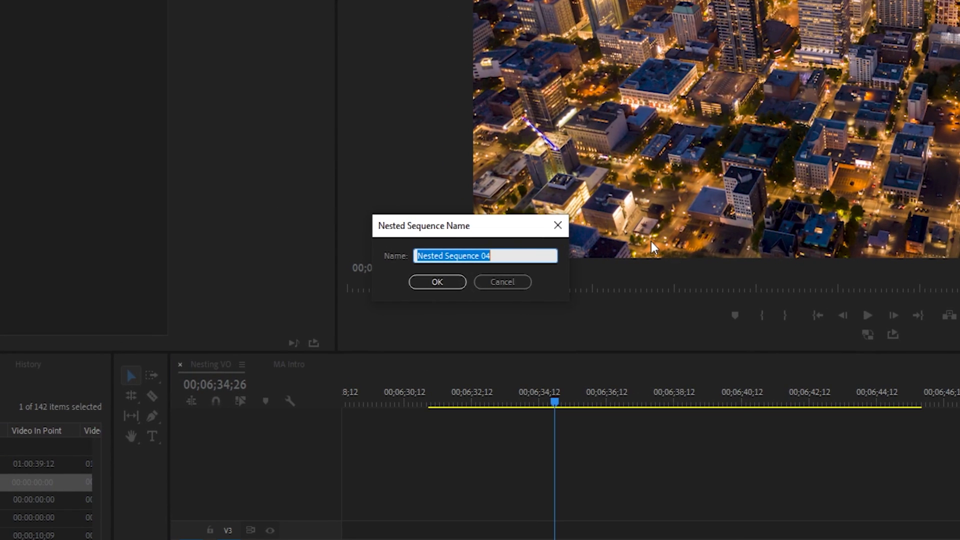
{"action": "type", "text": "Montage"}
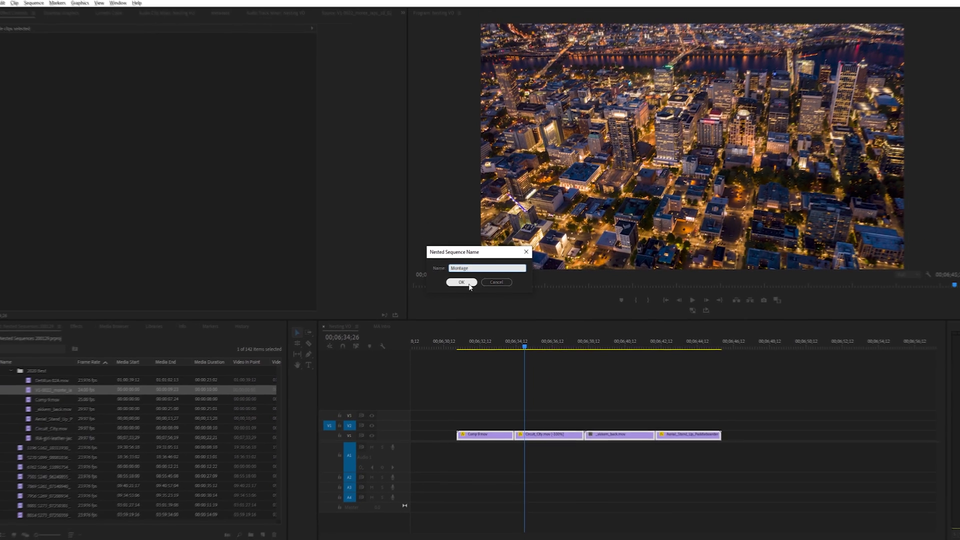
{"action": "left_click", "coordinate": [437, 281]}
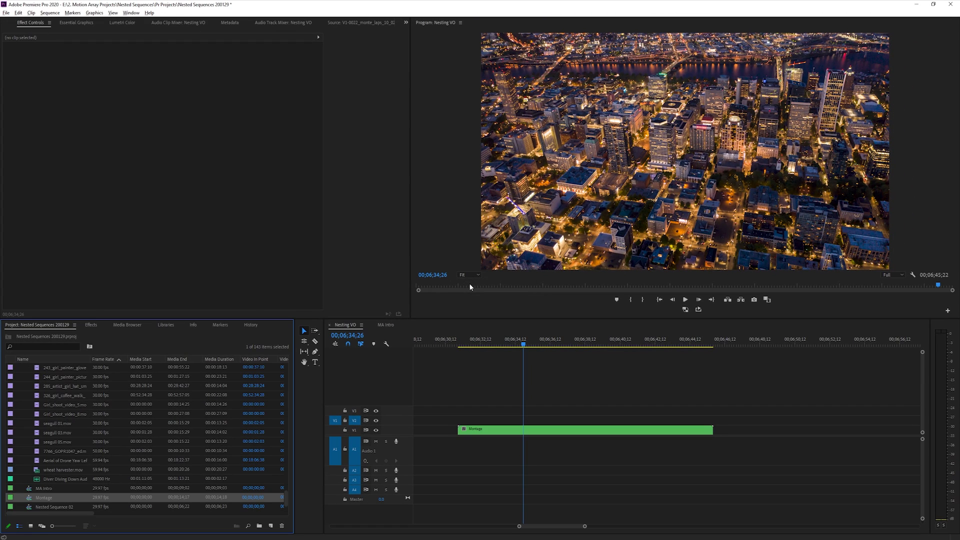
Step: Select the Montage nested clip, stop playback, and scrub back to the interchange shot
{"action": "left_click", "coordinate": [536, 431]}
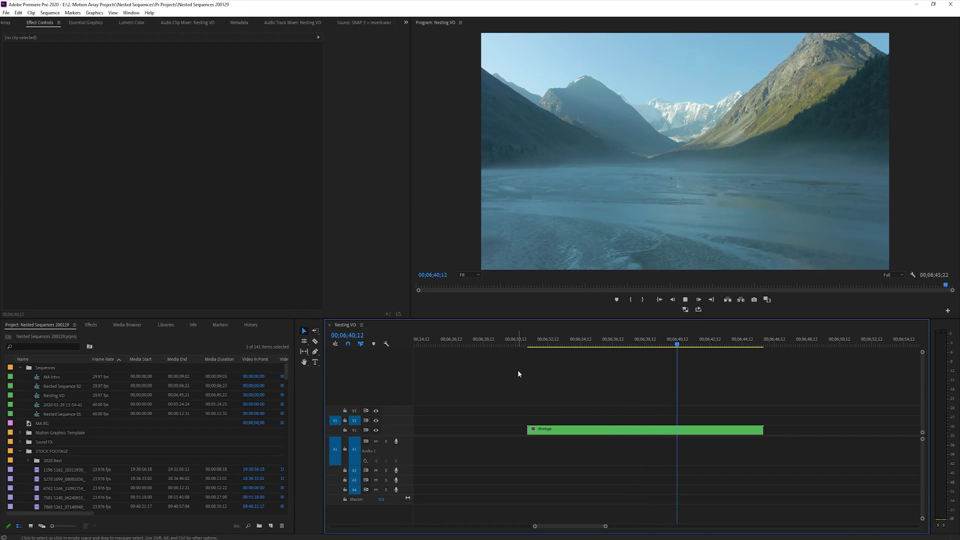
{"action": "key", "text": "space"}
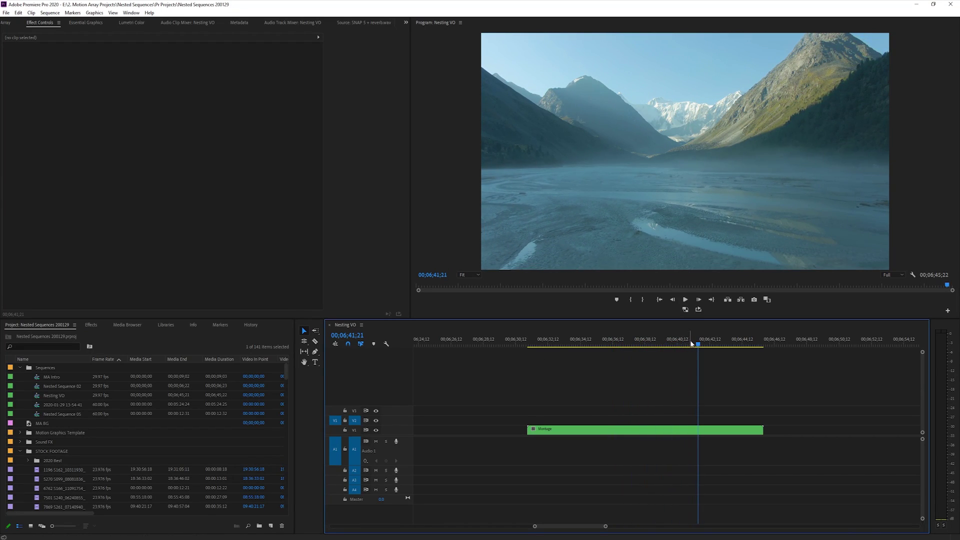
{"action": "left_click_drag", "start_coordinate": [691, 344], "coordinate": [544, 350]}
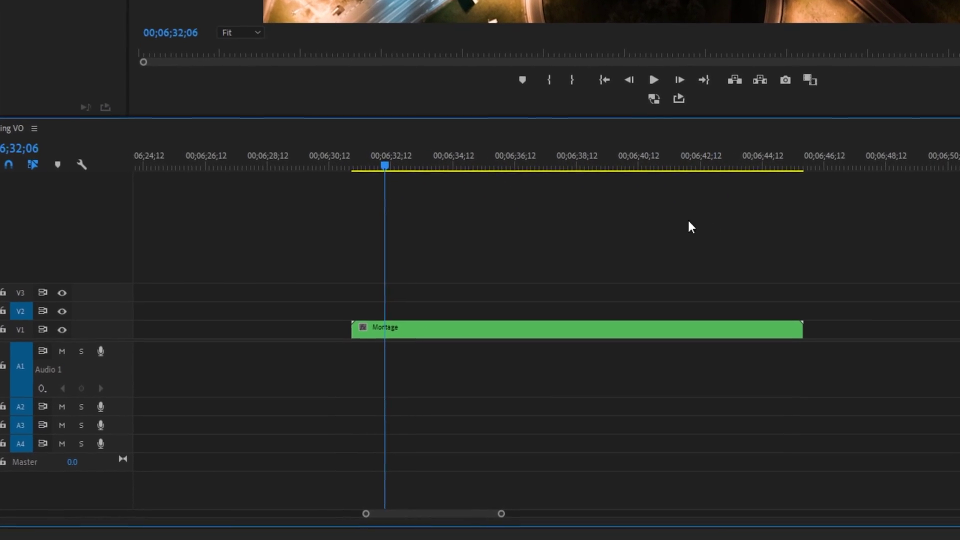
Step: Open the Montage nest to review its footage, then return to Nesting VO
{"action": "double_click", "coordinate": [482, 327]}
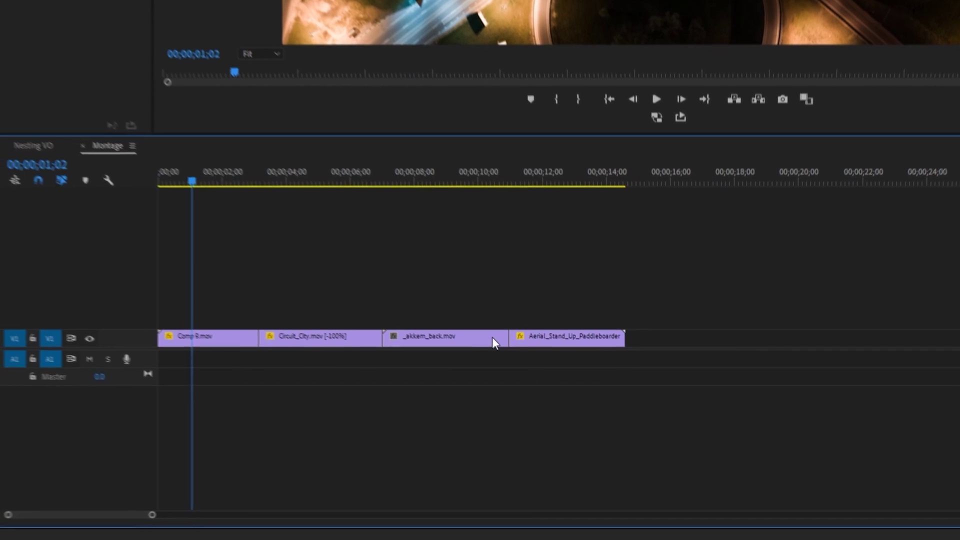
{"action": "left_click_drag", "start_coordinate": [437, 345], "coordinate": [444, 385]}
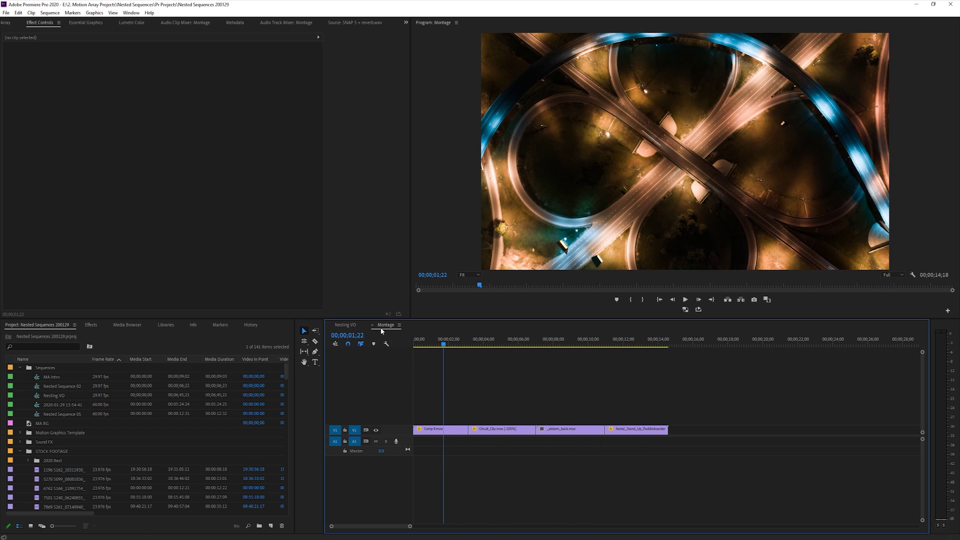
{"action": "left_click", "coordinate": [343, 326]}
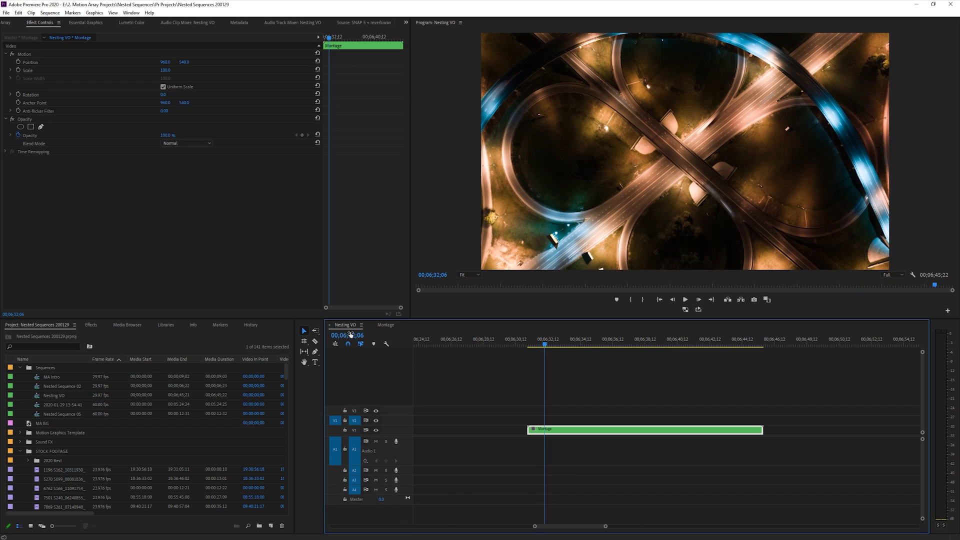
{"action": "left_click_drag", "start_coordinate": [555, 344], "coordinate": [714, 358]}
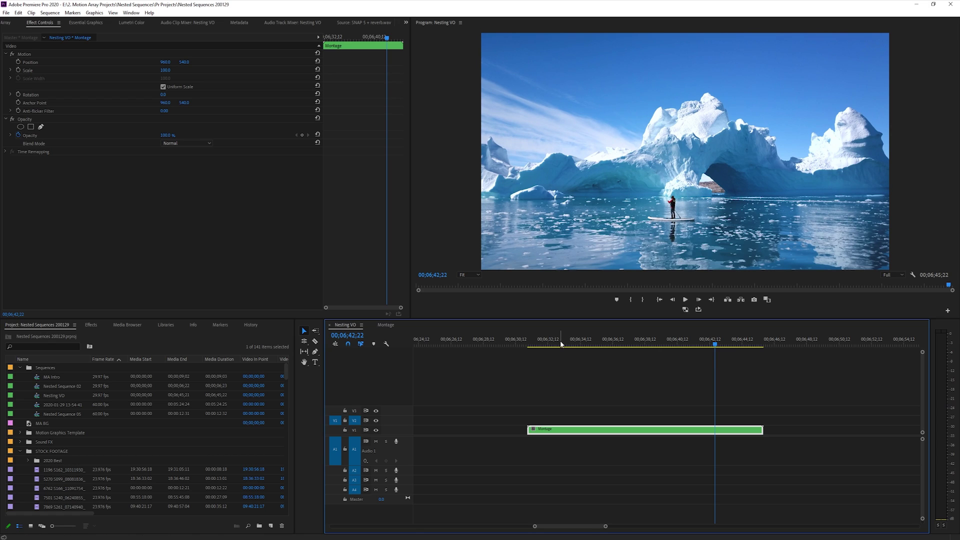
Step: Shift the Montage nested clip about four seconds earlier on V1
{"action": "left_click", "coordinate": [575, 384]}
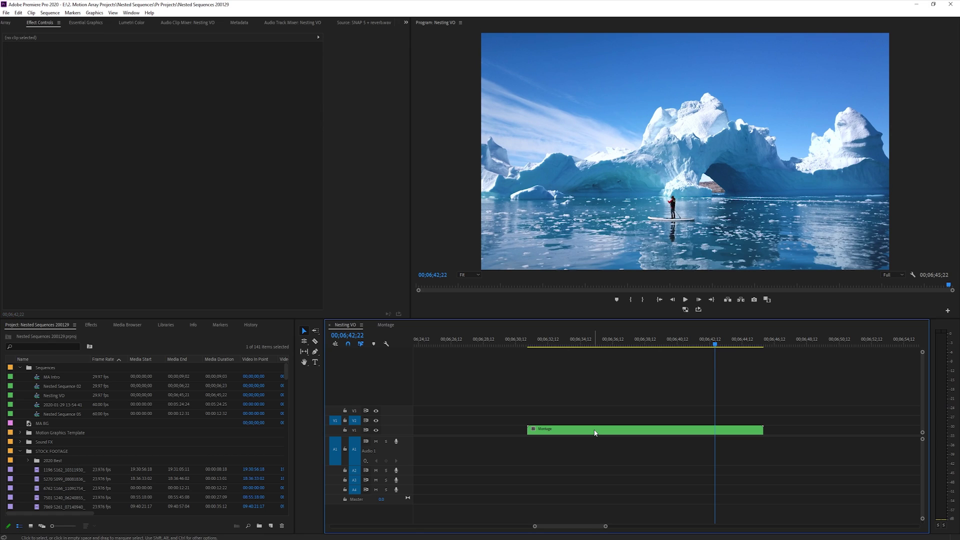
{"action": "left_click_drag", "start_coordinate": [542, 336], "coordinate": [716, 357]}
{"action": "left_click_drag", "start_coordinate": [686, 430], "coordinate": [610, 430]}
Step: At 00;06;33;06, open Montage, disable Circuit_City and move the Aerial clip to V2
{"action": "left_click", "coordinate": [560, 343]}
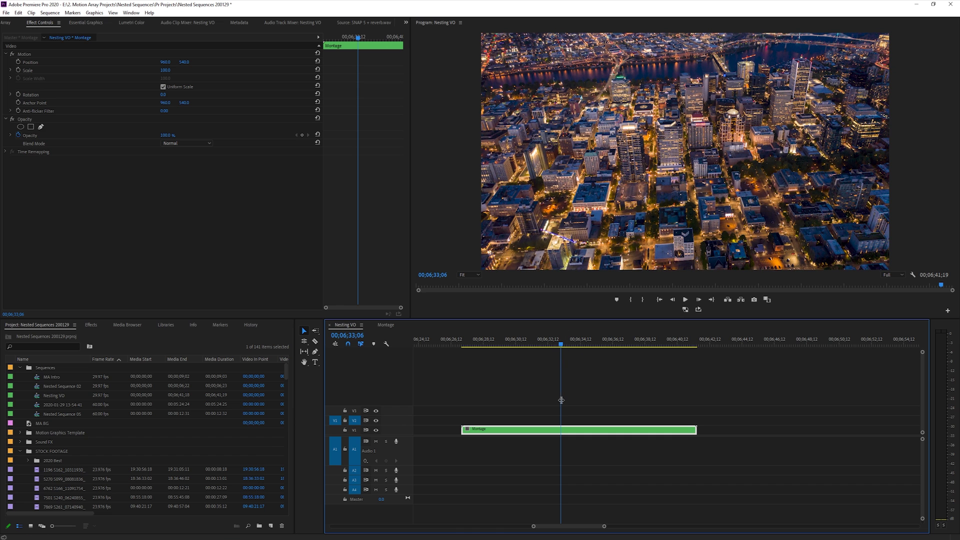
{"action": "double_click", "coordinate": [555, 431]}
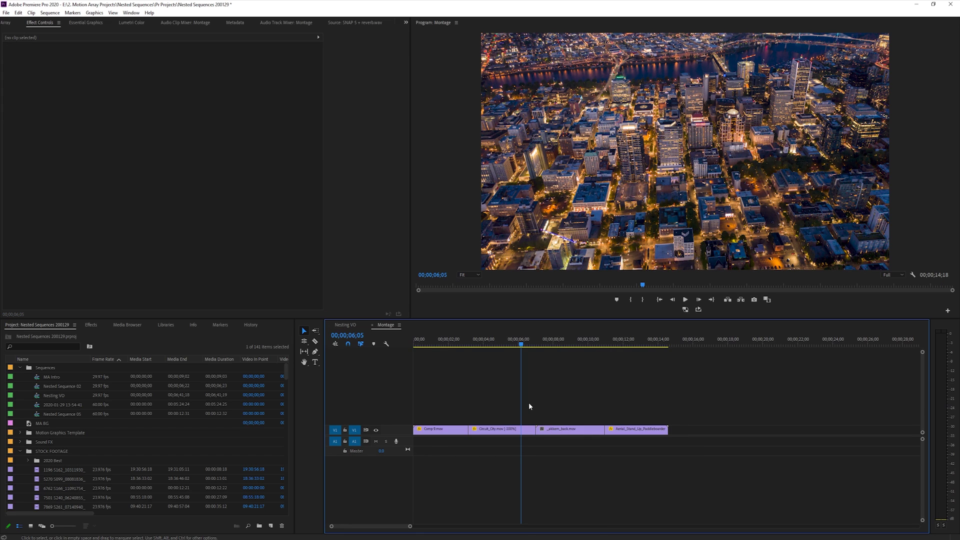
{"action": "right_click", "coordinate": [507, 428]}
{"action": "left_click", "coordinate": [535, 197]}
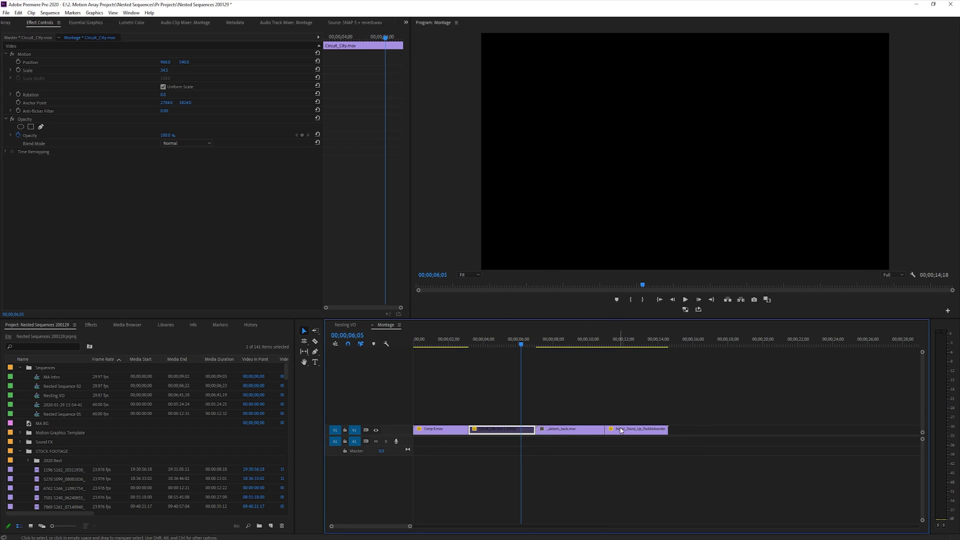
{"action": "mouse_move", "coordinate": [618, 431]}
{"action": "left_mouse_down"}
{"action": "mouse_move", "coordinate": [428, 419]}
{"action": "mouse_move", "coordinate": [626, 429]}
{"action": "left_mouse_up"}
Step: Return to the Nesting VO sequence and scrub back to the iceberg shot
{"action": "key", "text": "Home"}
{"action": "left_click", "coordinate": [346, 324]}
{"action": "left_click_drag", "start_coordinate": [443, 349], "coordinate": [508, 349]}
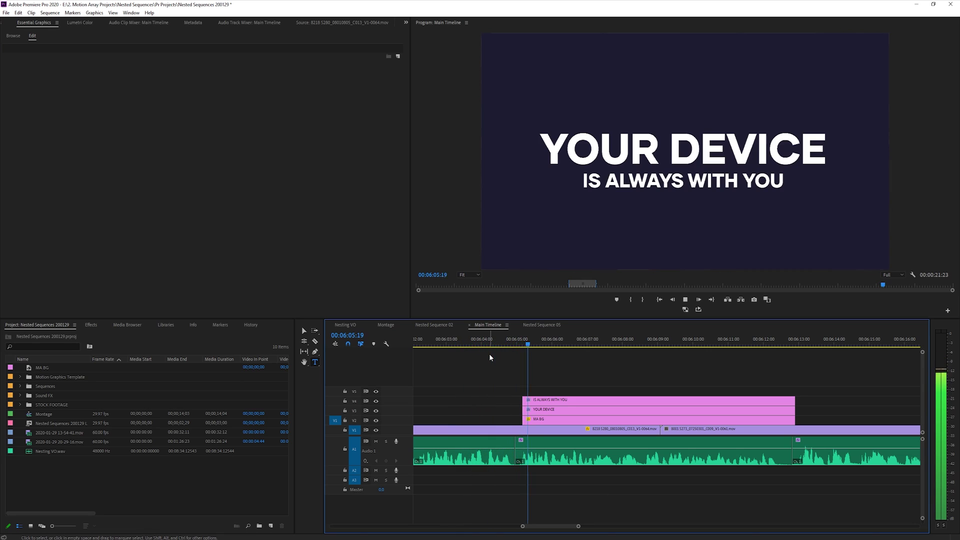
Step: Add EaseInOut to the IS ALWAYS WITH YOU and YOUR DEVICE title clips
{"action": "key", "text": "space"}
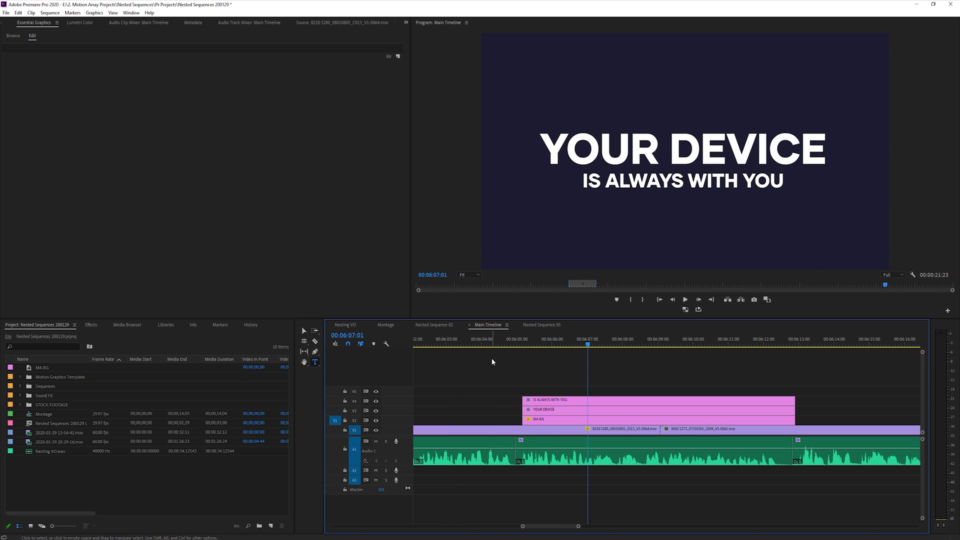
{"action": "left_click", "coordinate": [91, 325]}
{"action": "left_click_drag", "start_coordinate": [35, 484], "coordinate": [527, 400]}
{"action": "left_click_drag", "start_coordinate": [44, 484], "coordinate": [529, 410]}
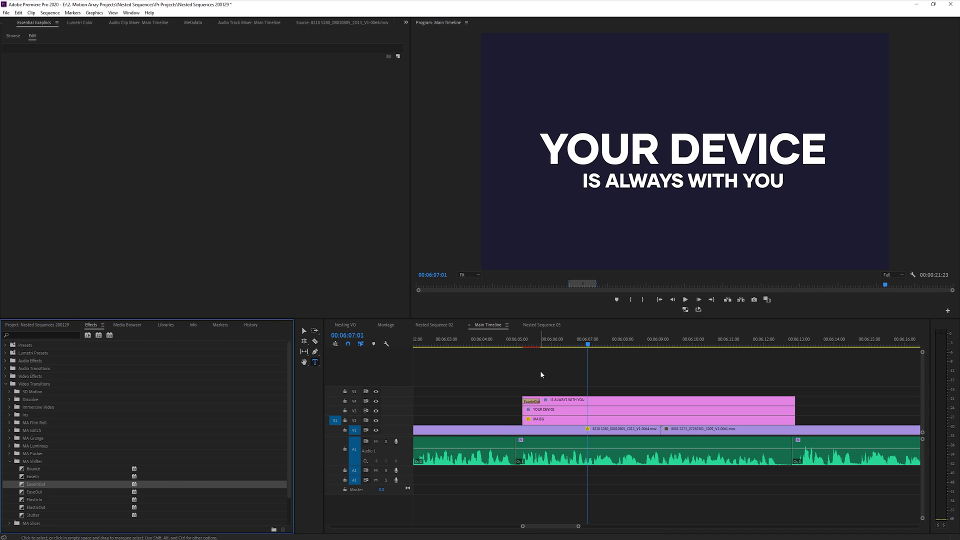
Step: Nest the three title clips on V2–V4 into a sequence named 'Titles'
{"action": "left_click_drag", "start_coordinate": [540, 372], "coordinate": [643, 420]}
{"action": "right_click", "coordinate": [644, 420]}
{"action": "left_click", "coordinate": [662, 249]}
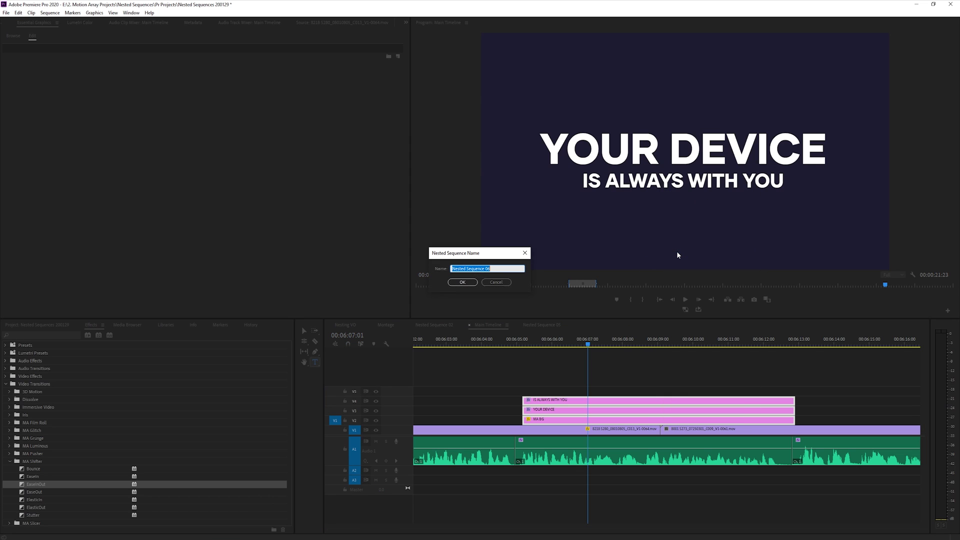
{"action": "type", "text": "Titles"}
{"action": "key", "text": "Return"}
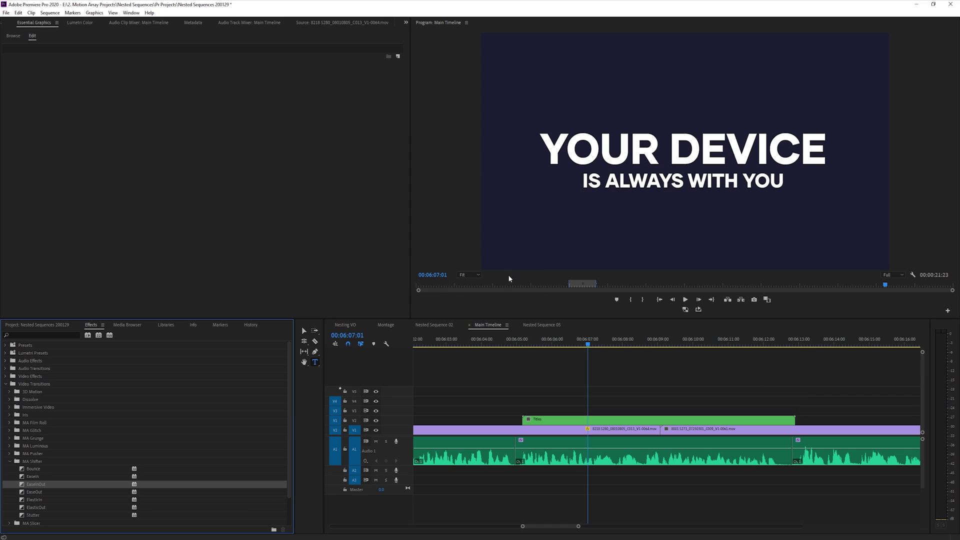
Step: Apply EaseInOut to the start of the Titles clip and play back the titles
{"action": "left_click_drag", "start_coordinate": [235, 472], "coordinate": [526, 420]}
{"action": "left_click", "coordinate": [514, 344]}
{"action": "key", "text": "space"}
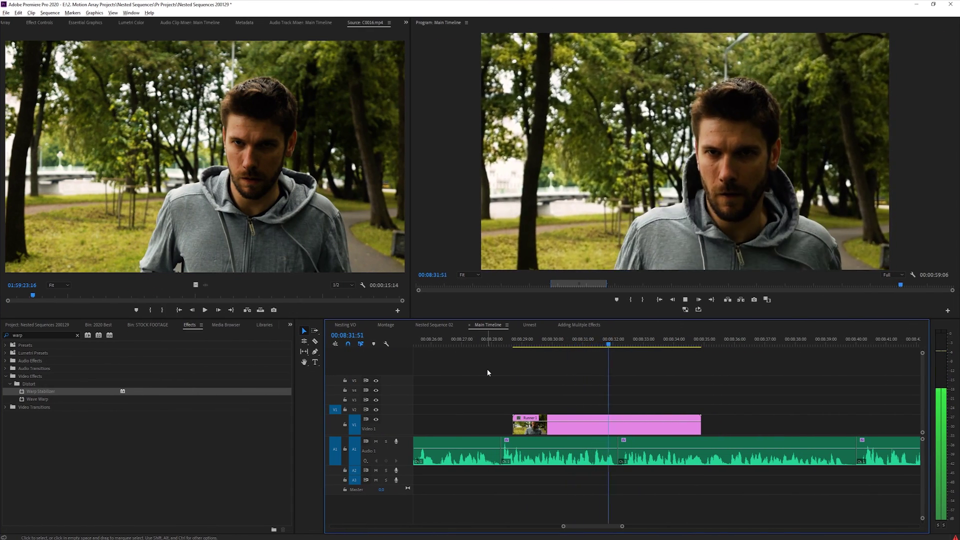
Step: Slow the Runner 1 clip to 40% speed and play it back
{"action": "left_click", "coordinate": [576, 429]}
{"action": "key", "text": "ctrl+r"}
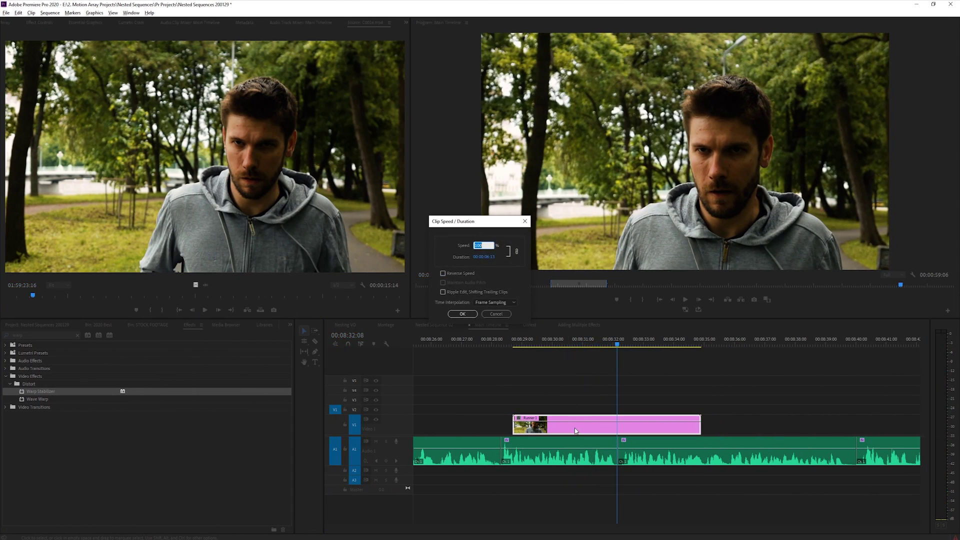
{"action": "type", "text": "40"}
{"action": "key", "text": "Return"}
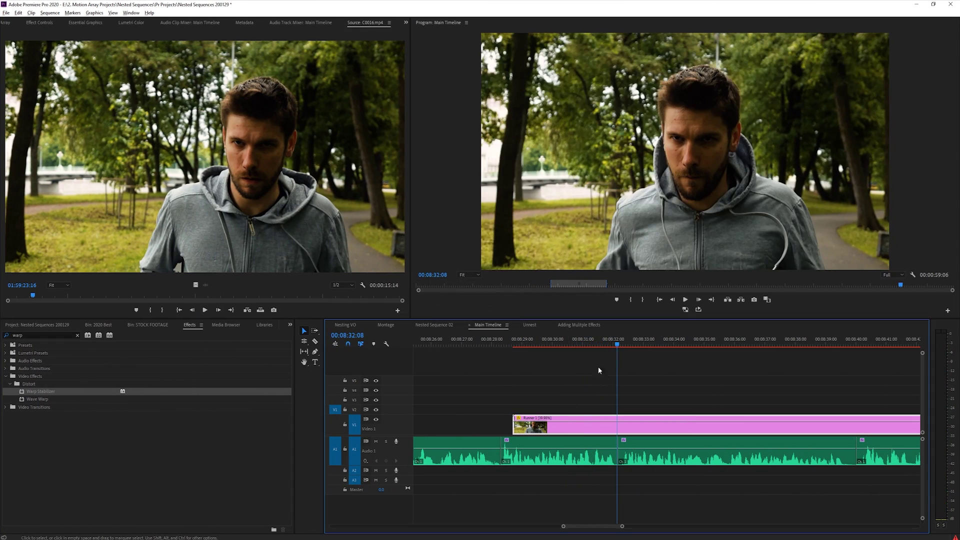
{"action": "key", "text": "Up"}
{"action": "key", "text": "space"}
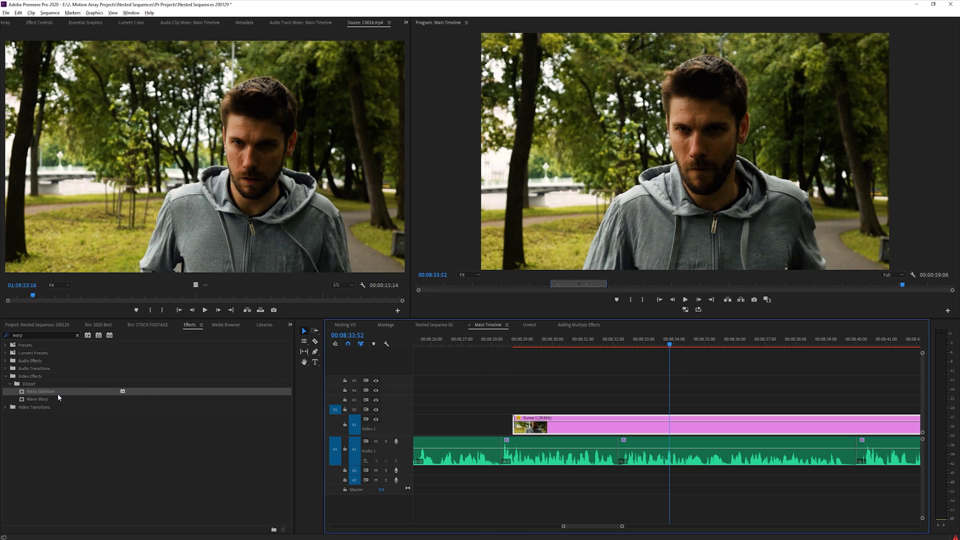
Step: Apply Warp Stabilizer to the slowed clip, then delete it in Effect Controls
{"action": "left_click_drag", "start_coordinate": [58, 394], "coordinate": [569, 424]}
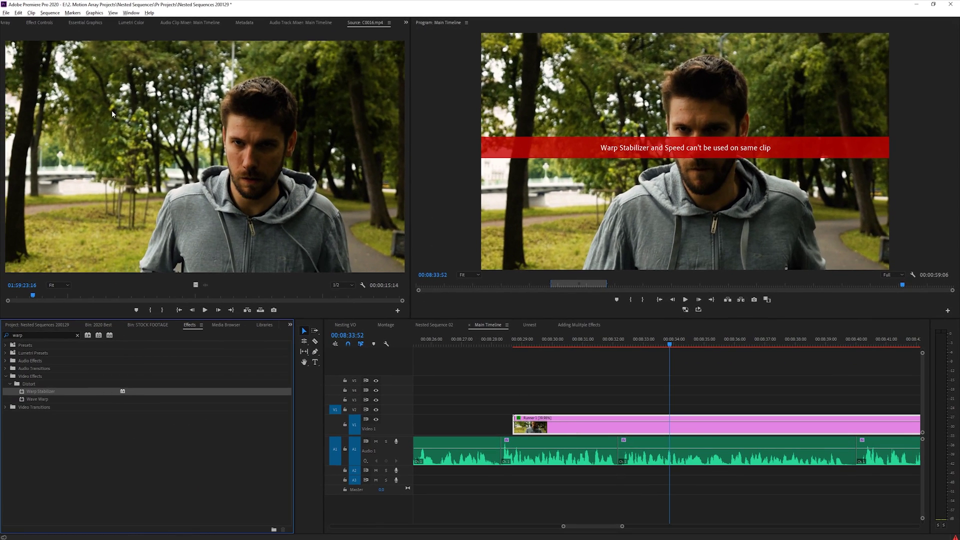
{"action": "left_click", "coordinate": [33, 24]}
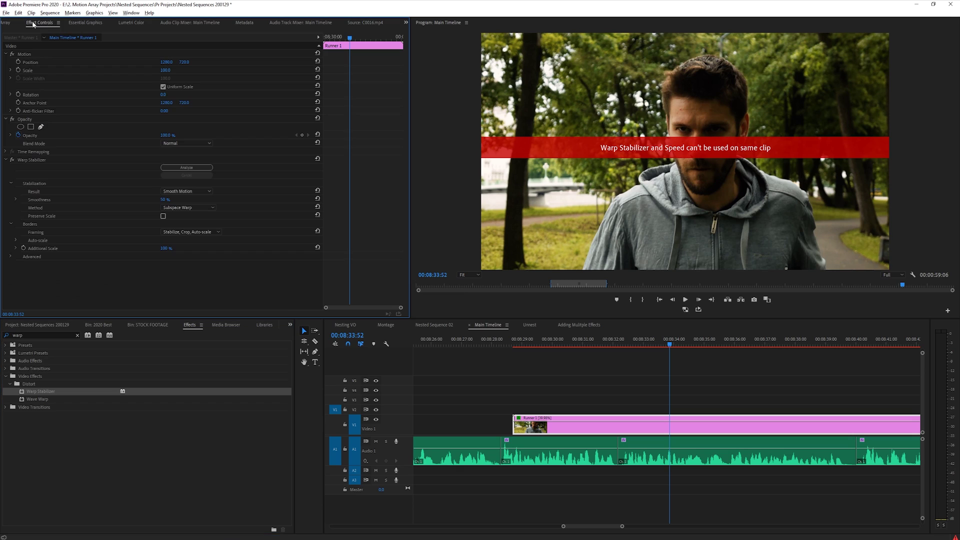
{"action": "left_click", "coordinate": [29, 160]}
{"action": "key", "text": "Delete"}
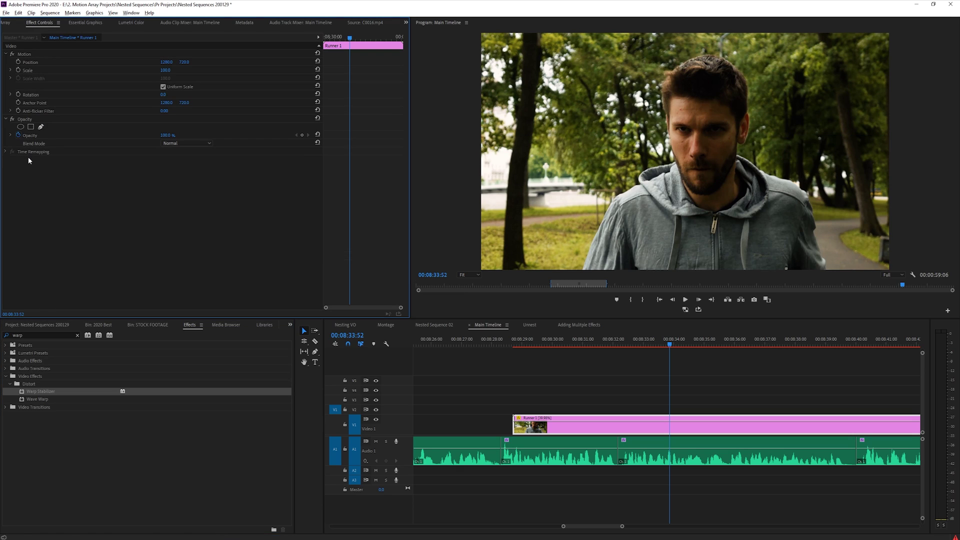
{"action": "left_click", "coordinate": [604, 391]}
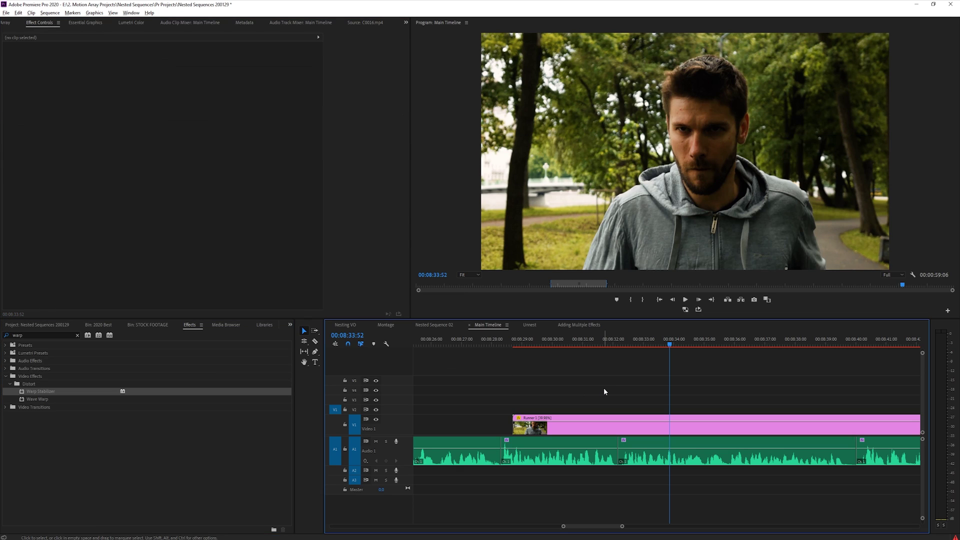
Step: Nest Runner 1 as a sequence named 'Runner' and apply Warp Stabilizer to the nest
{"action": "right_click", "coordinate": [630, 433]}
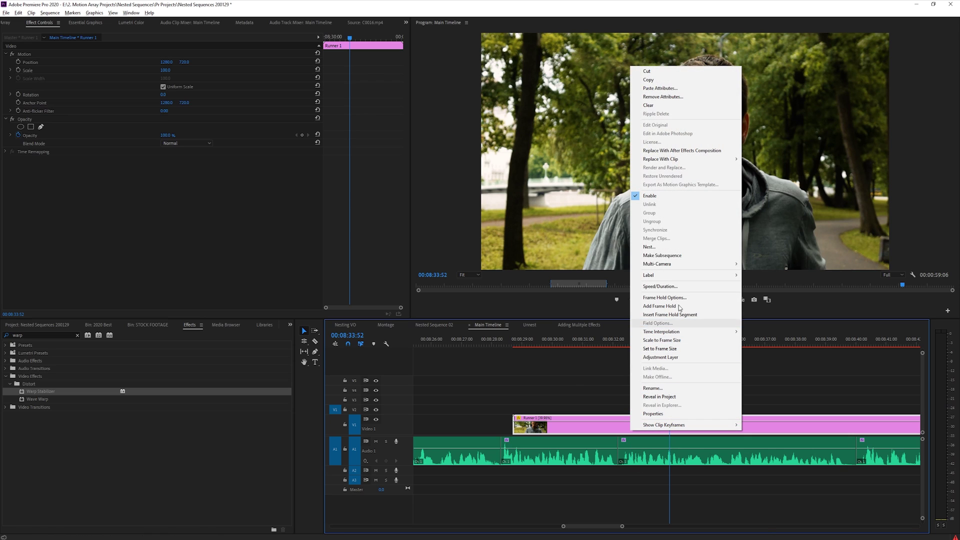
{"action": "left_click", "coordinate": [694, 248]}
{"action": "type", "text": "Runner"}
{"action": "key", "text": "Return"}
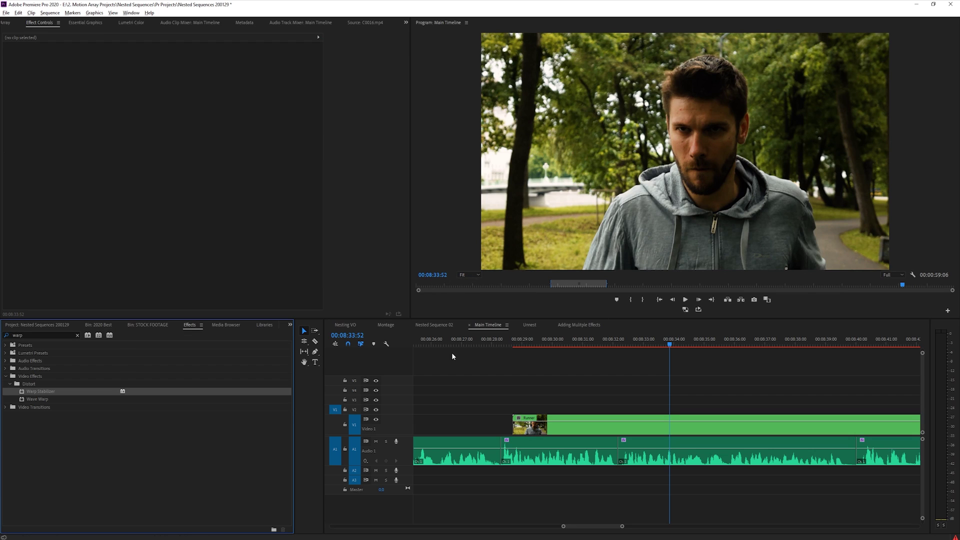
{"action": "left_click_drag", "start_coordinate": [43, 391], "coordinate": [576, 427]}
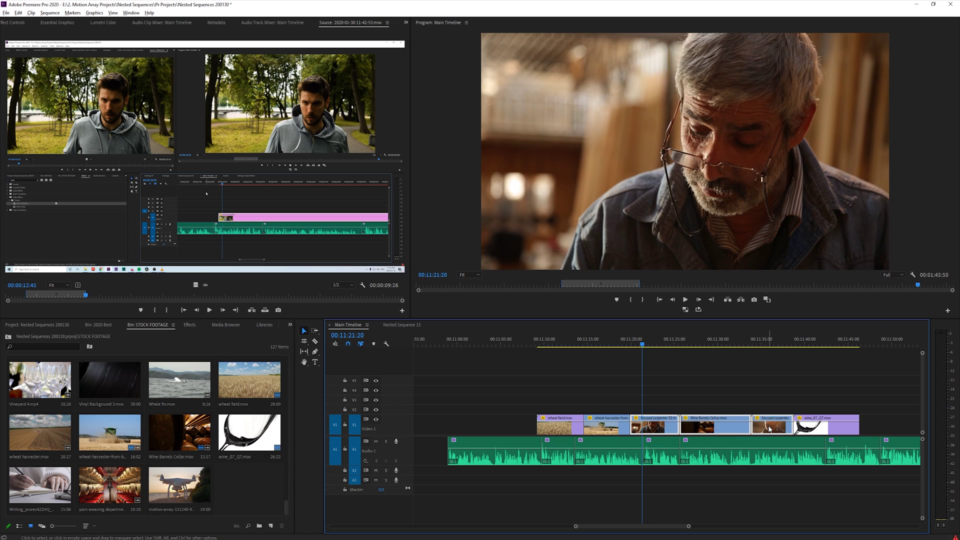
Step: Nest the selected V1 clips as Nested Sequence 16, then undo and redo it
{"action": "right_click", "coordinate": [769, 425]}
{"action": "left_click", "coordinate": [787, 254]}
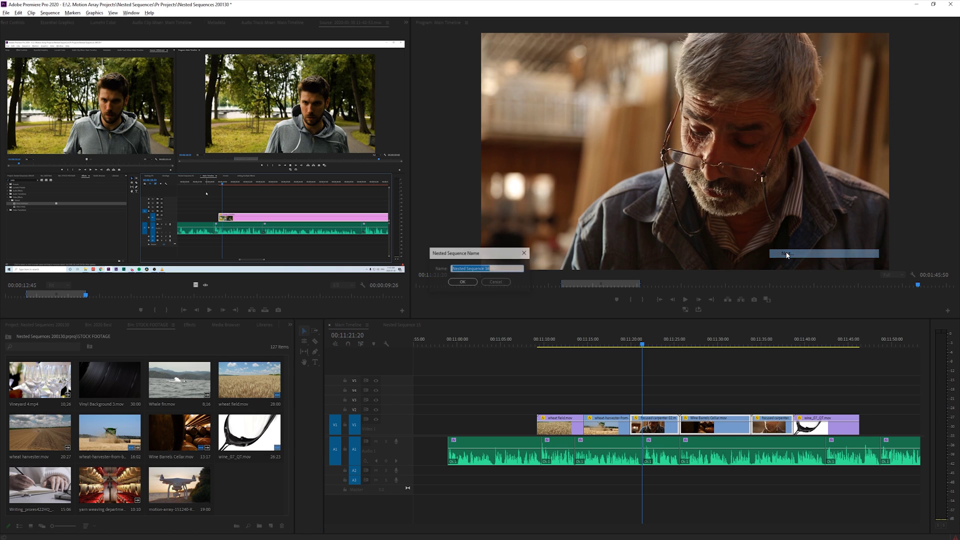
{"action": "key", "text": "Return"}
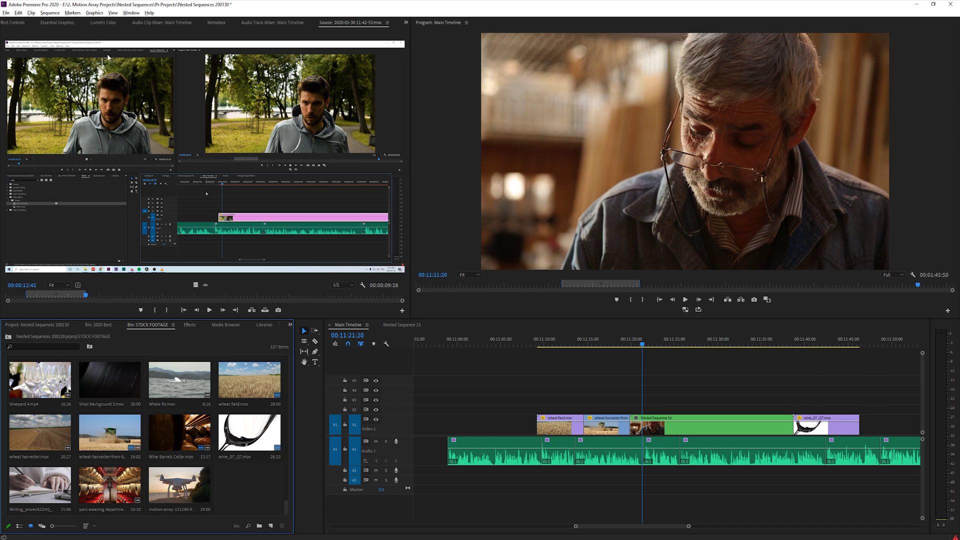
{"action": "left_click", "coordinate": [18, 12]}
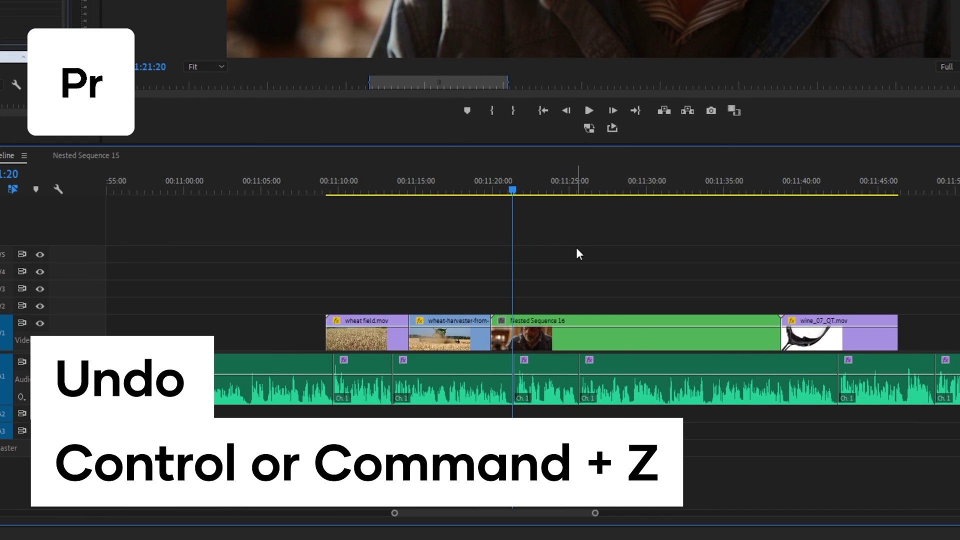
{"action": "key", "text": "ctrl+z"}
{"action": "key", "text": "ctrl+shift+z"}
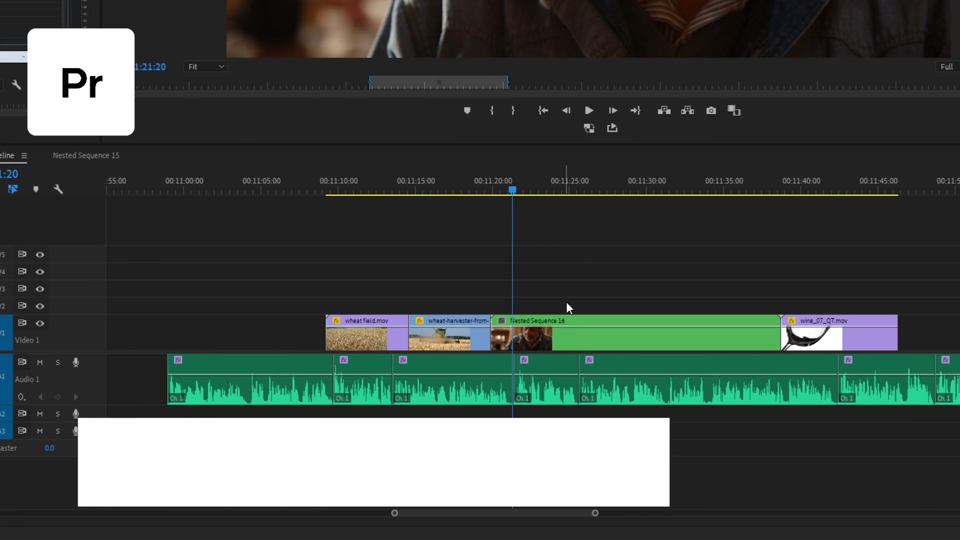
{"action": "key", "text": "ctrl+shift+z"}
Step: Rearrange the wheat-harvester, wine and wheat field clips on V1, then undo and redo
{"action": "left_click_drag", "start_coordinate": [447, 340], "coordinate": [617, 340]}
{"action": "left_click_drag", "start_coordinate": [816, 342], "coordinate": [697, 343]}
{"action": "left_click_drag", "start_coordinate": [388, 340], "coordinate": [559, 341]}
{"action": "key", "text": "ctrl+z"}
{"action": "key", "text": "ctrl+z"}
{"action": "key", "text": "ctrl+z"}
{"action": "key", "text": "ctrl+z"}
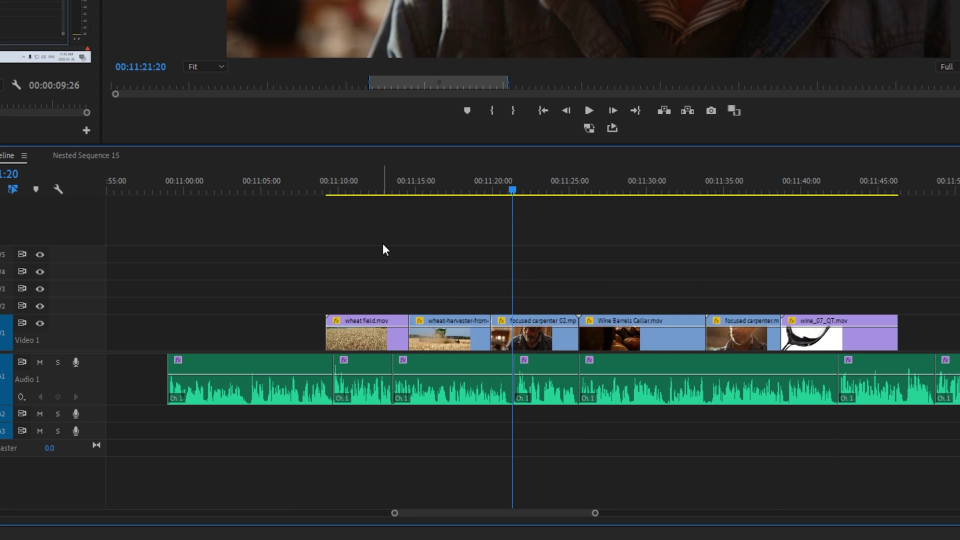
{"action": "key", "text": "ctrl+shift+z"}
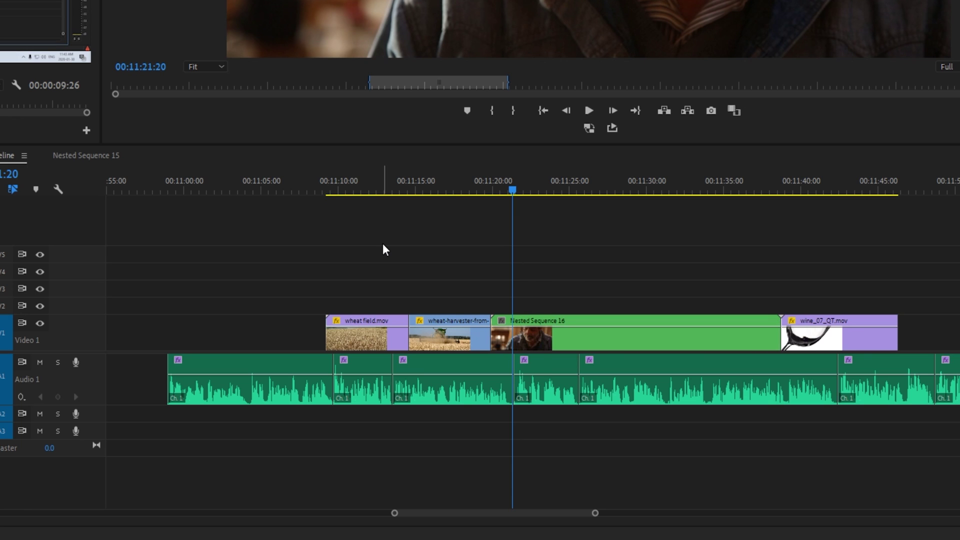
Step: Copy all clips inside Nested Sequence 16 and paste them over the nest on Main Timeline
{"action": "double_click", "coordinate": [611, 346]}
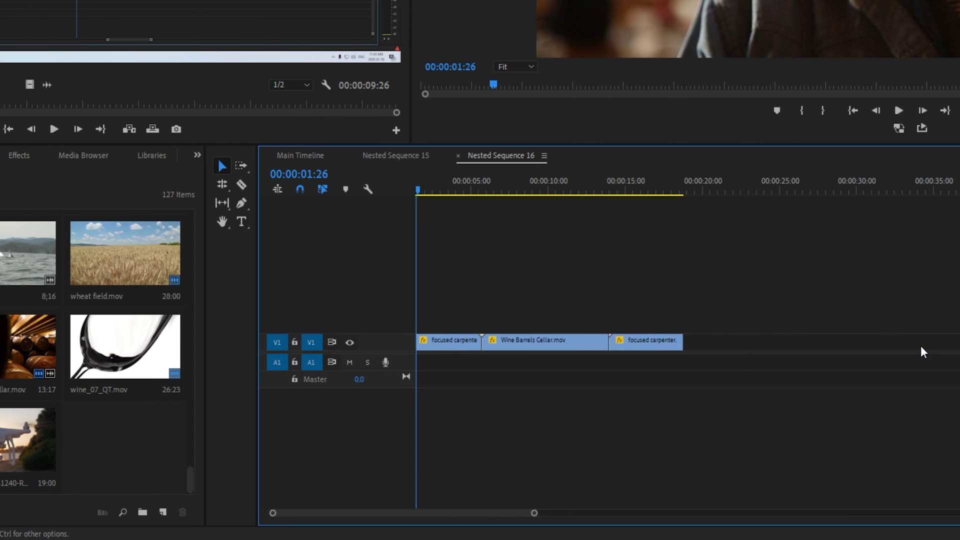
{"action": "key", "text": "ctrl+a"}
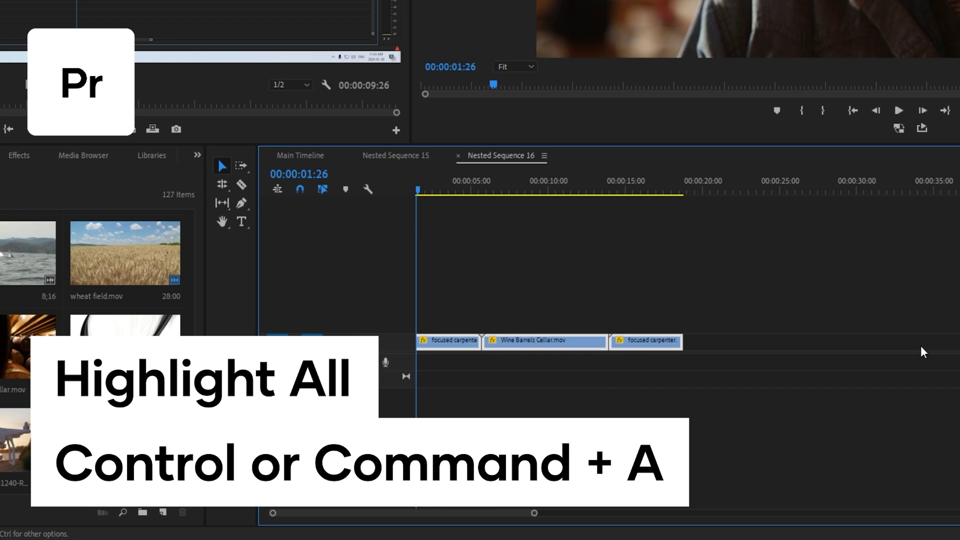
{"action": "key", "text": "ctrl+c"}
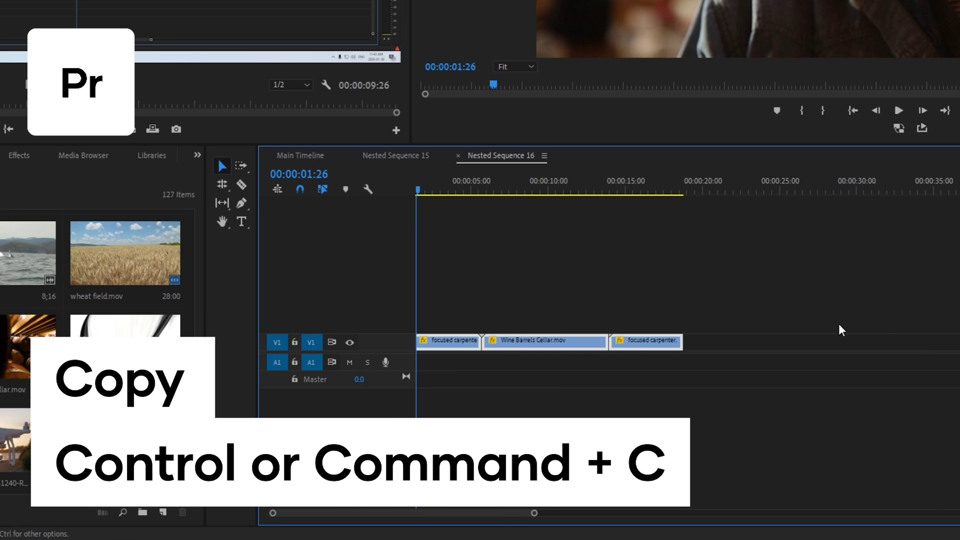
{"action": "left_click", "coordinate": [306, 155]}
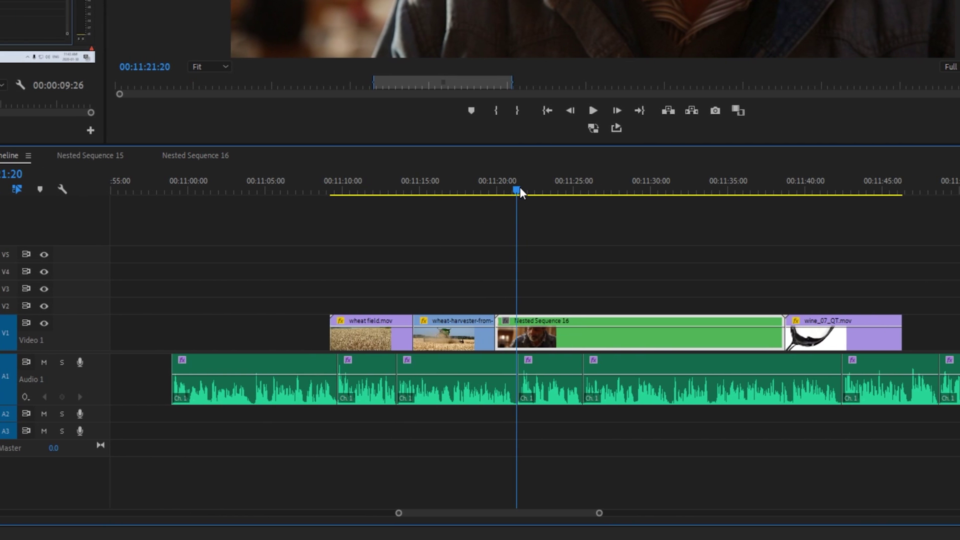
{"action": "left_click_drag", "start_coordinate": [517, 191], "coordinate": [495, 191]}
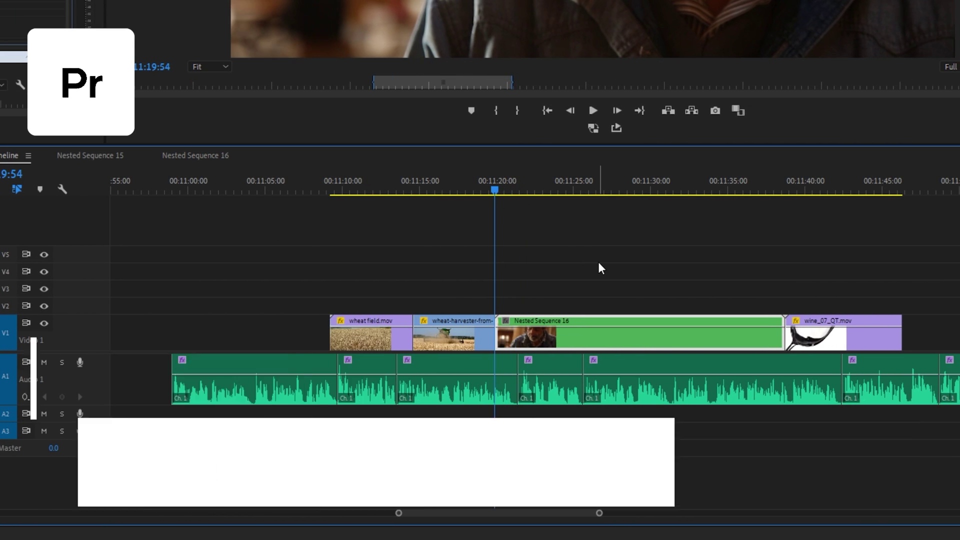
{"action": "key", "text": "ctrl+v"}
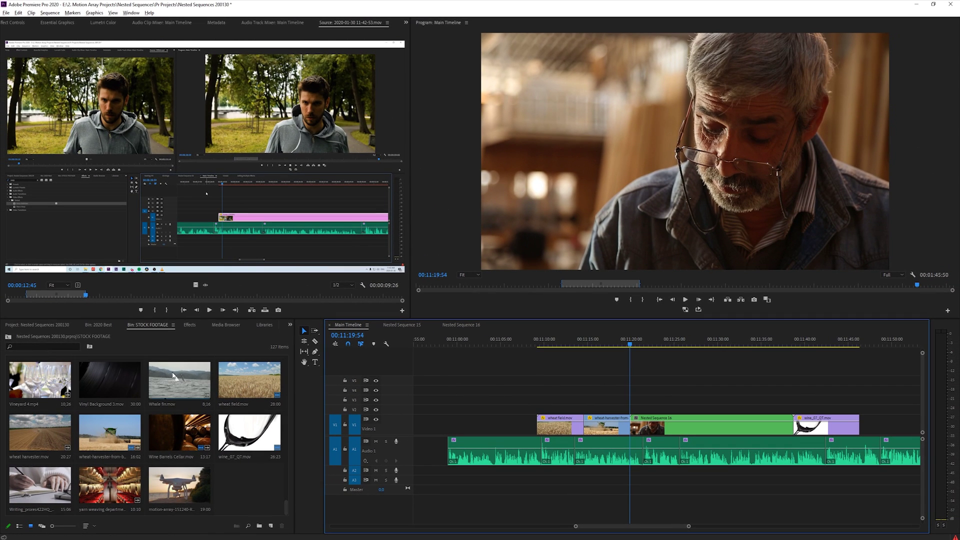
Step: Reveal Nested Sequence 16 in the list-view bin and make sequences insert as individual clips
{"action": "left_click", "coordinate": [21, 527]}
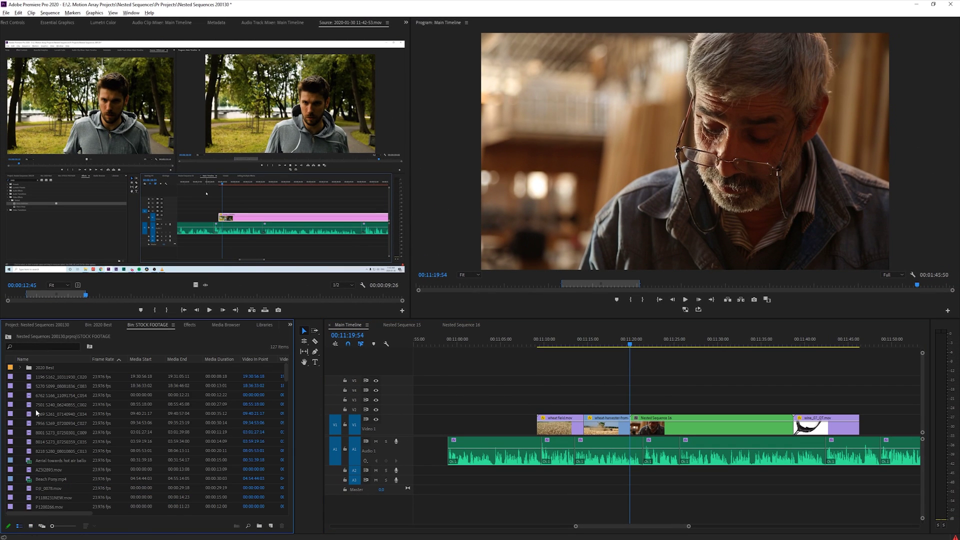
{"action": "scroll", "coordinate": [39, 406], "scroll_direction": "down", "scroll_amount": 10}
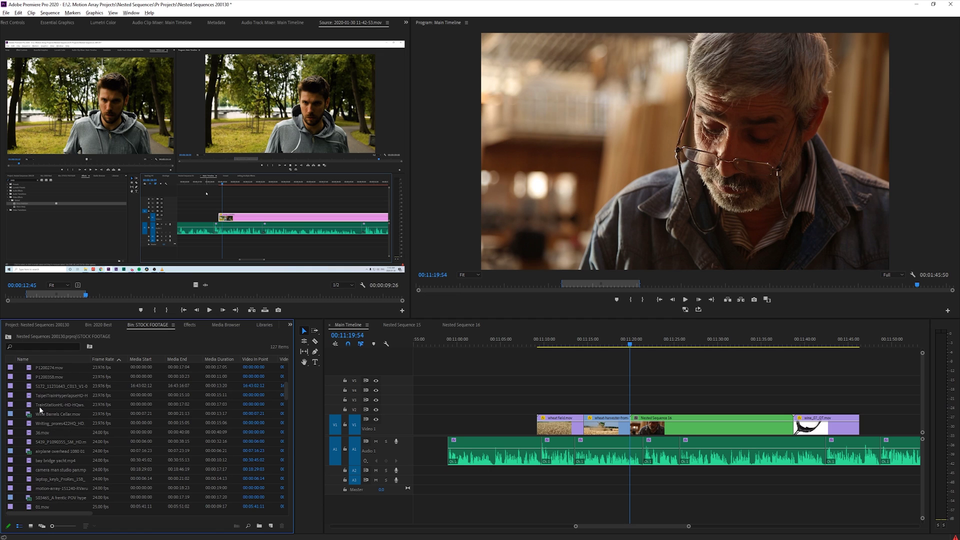
{"action": "scroll", "coordinate": [39, 406], "scroll_direction": "down", "scroll_amount": 3}
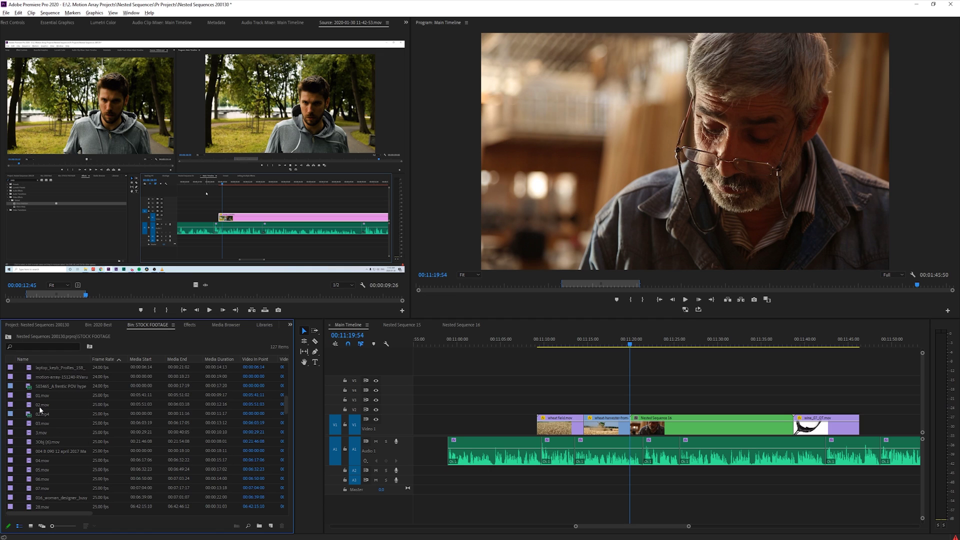
{"action": "right_click", "coordinate": [681, 430]}
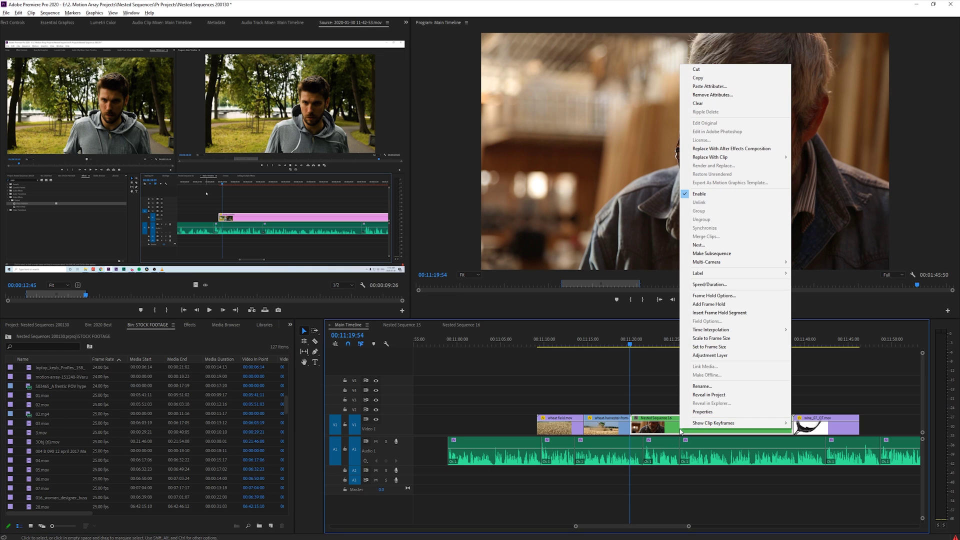
{"action": "left_click", "coordinate": [739, 395]}
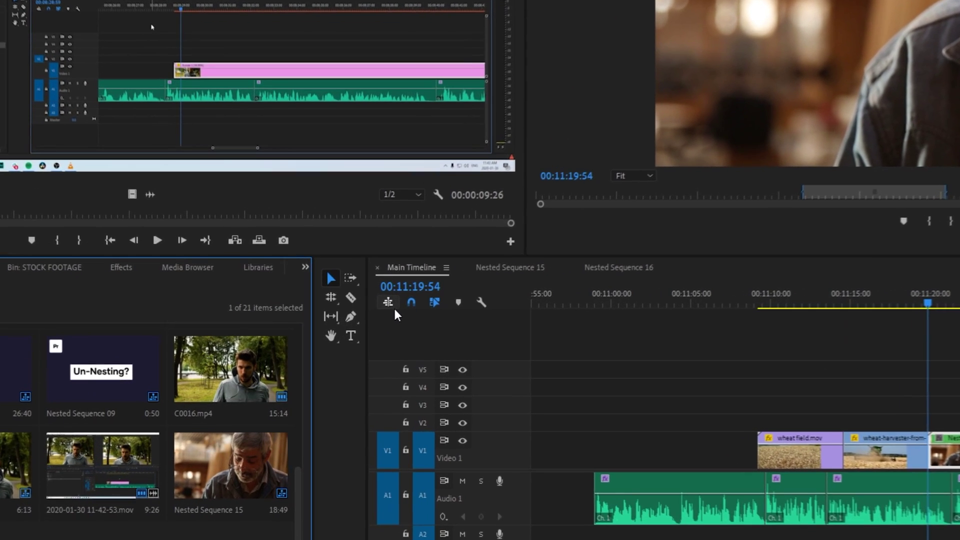
{"action": "left_click", "coordinate": [387, 302]}
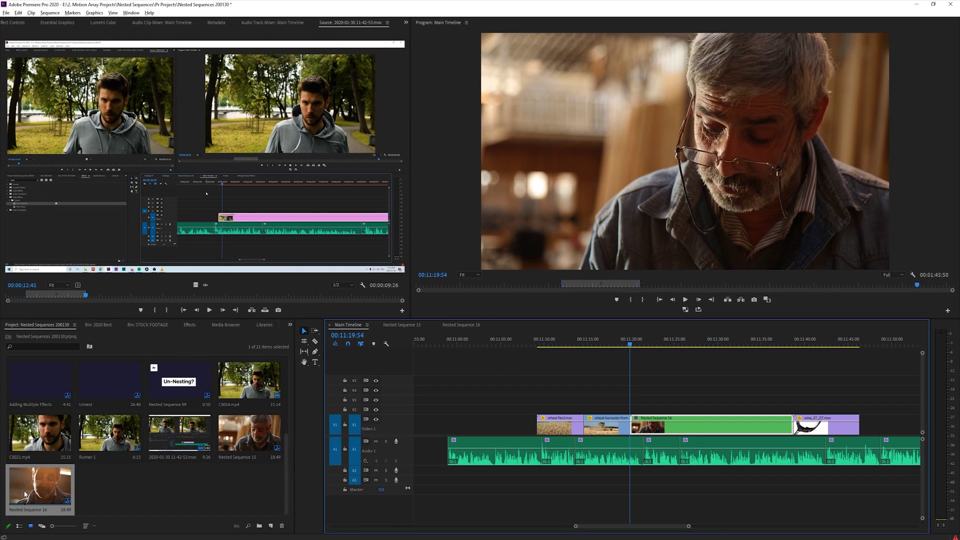
Step: Undo a stray V2 drop, then overwrite Nested Sequence 16 on V1 with its individual clips
{"action": "left_click_drag", "start_coordinate": [25, 495], "coordinate": [632, 408]}
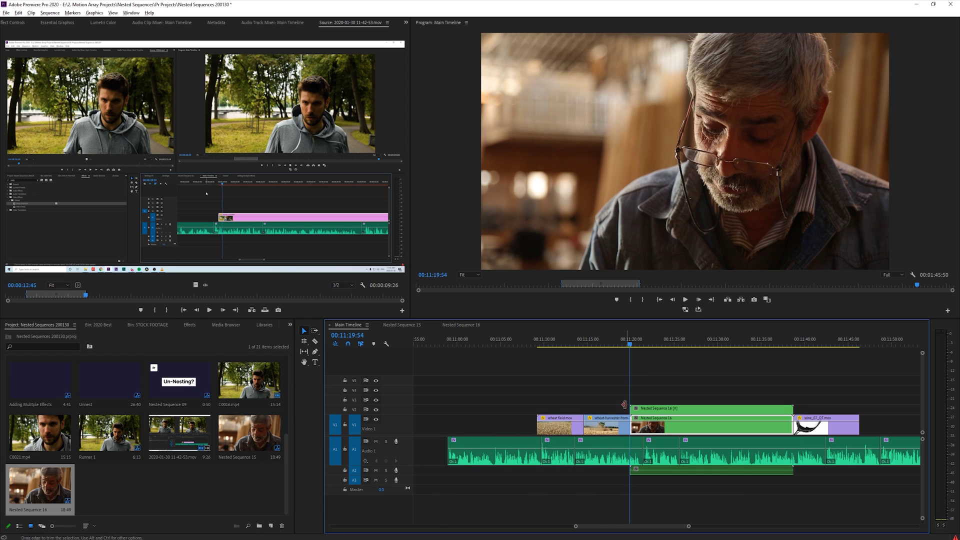
{"action": "key", "text": "ctrl+z"}
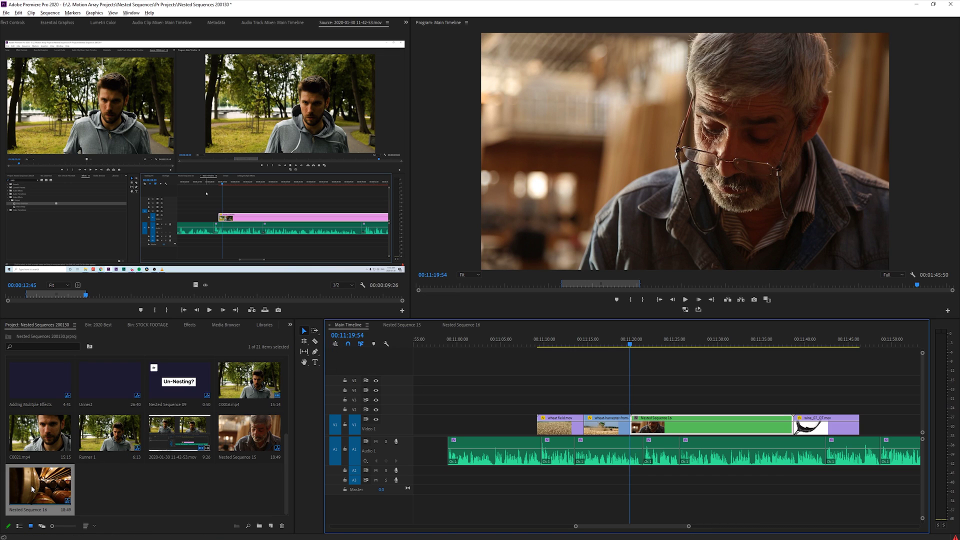
{"action": "left_click_drag", "start_coordinate": [32, 489], "coordinate": [717, 422]}
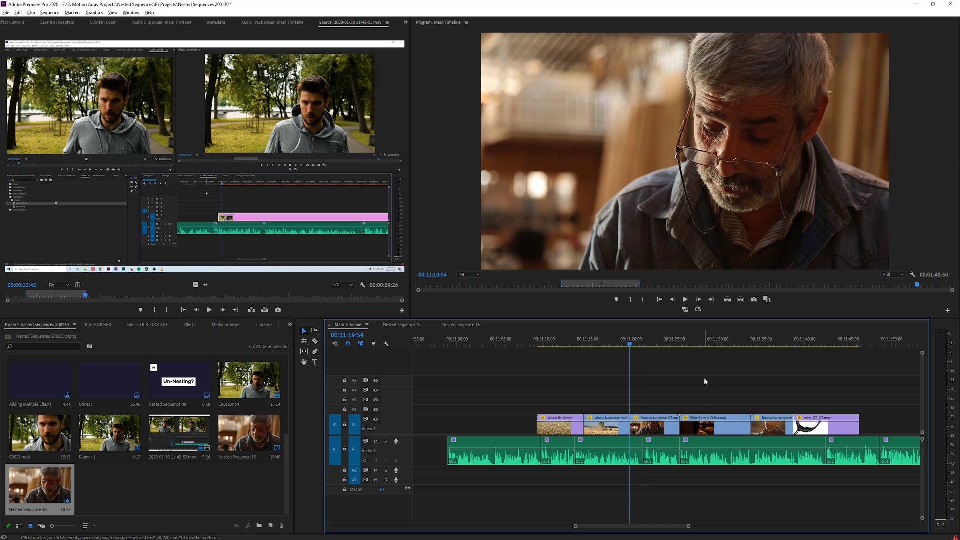
Step: Play the un-nested Main Timeline from wheat field through wine_07_QT.mov
{"action": "key", "text": "space"}
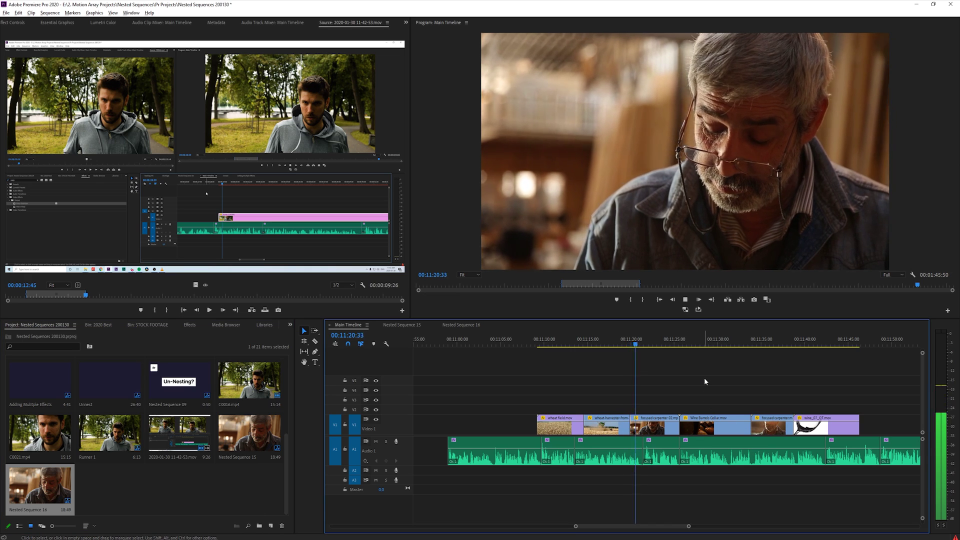